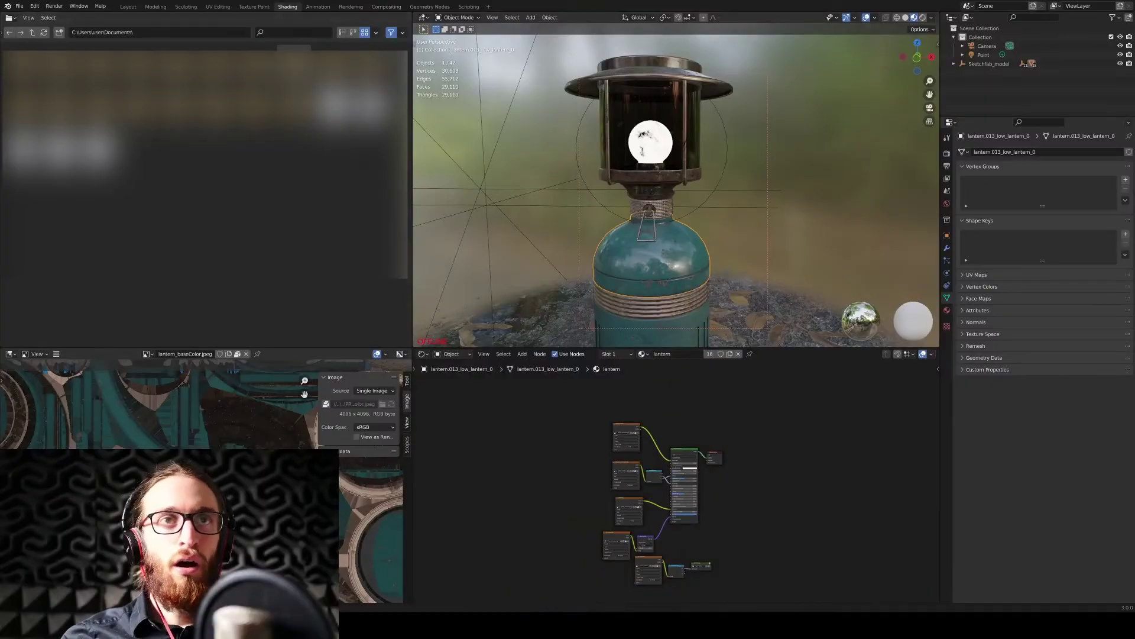
Step: Unpack the packed textures via File > External Data, writing files into the current directory
left_click_drag(540, 388, 756, 599)
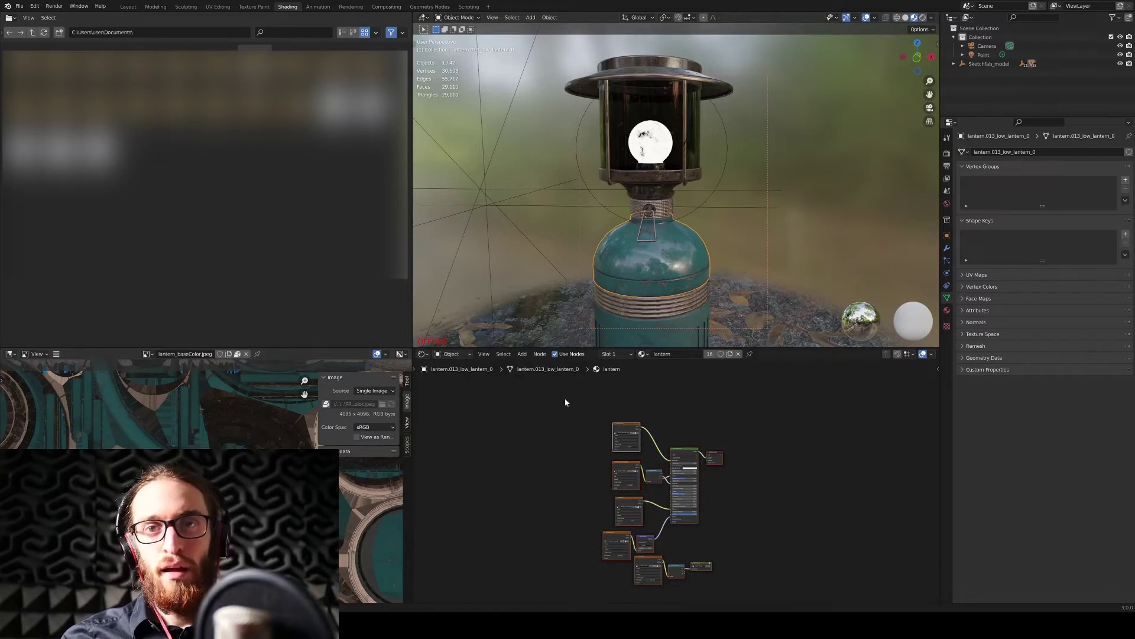
left_click(20, 6)
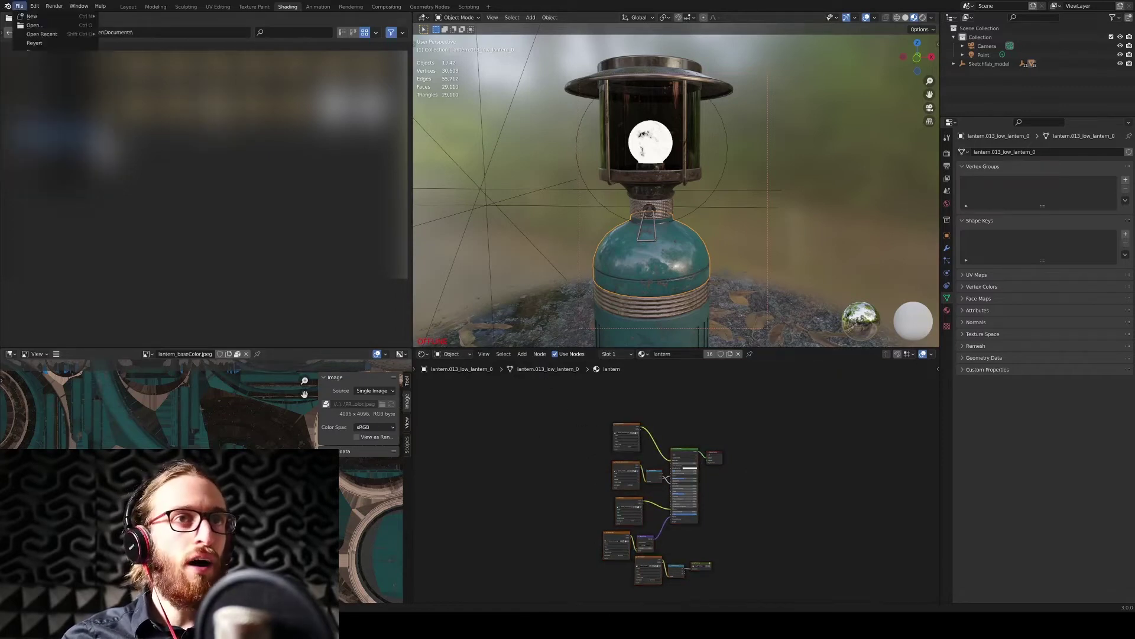
left_click(20, 7)
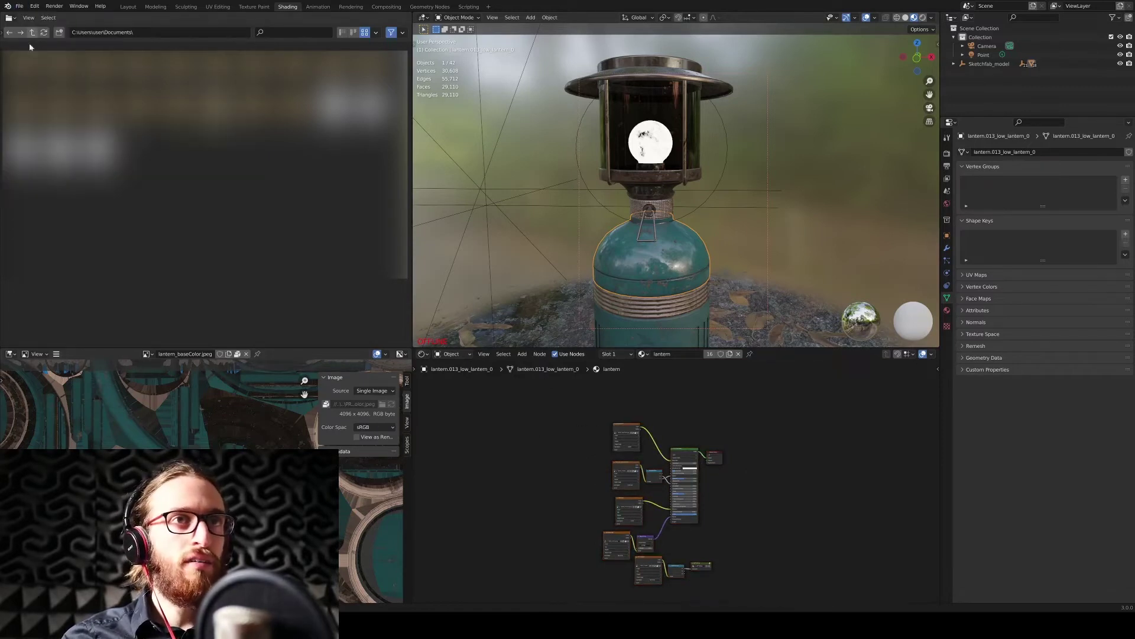
left_click(20, 6)
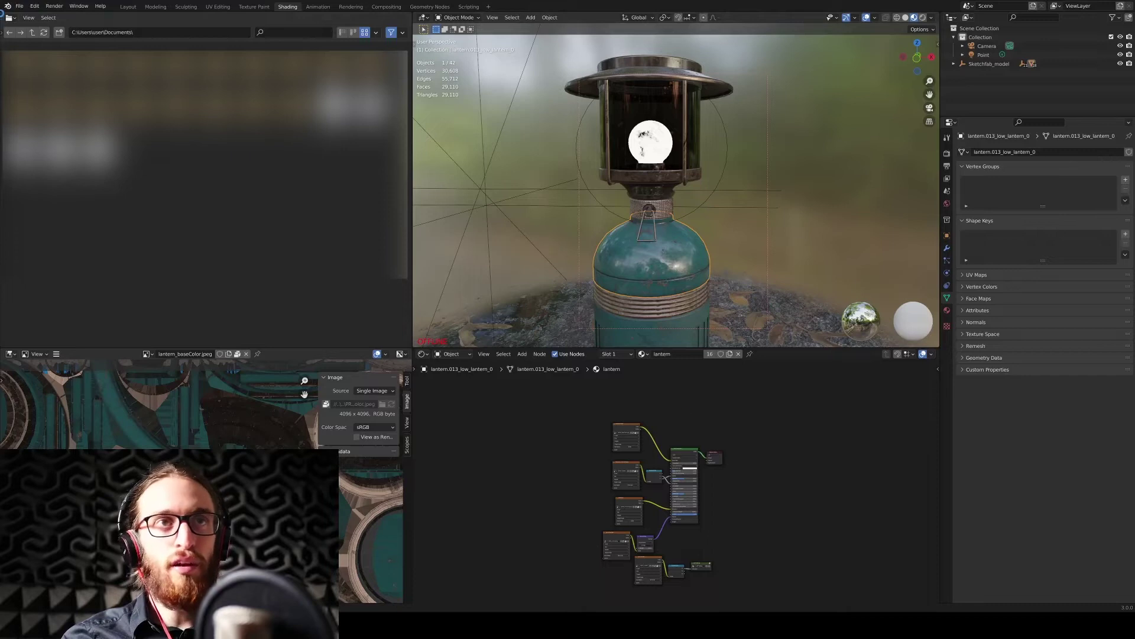
left_click(20, 6)
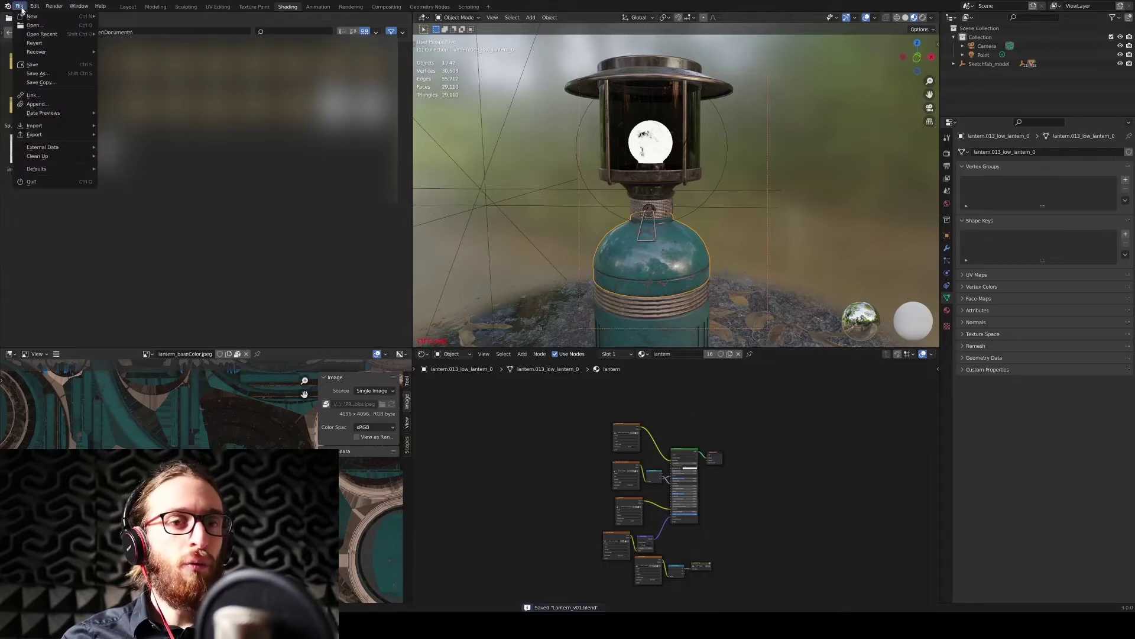
mouse_move(43, 147)
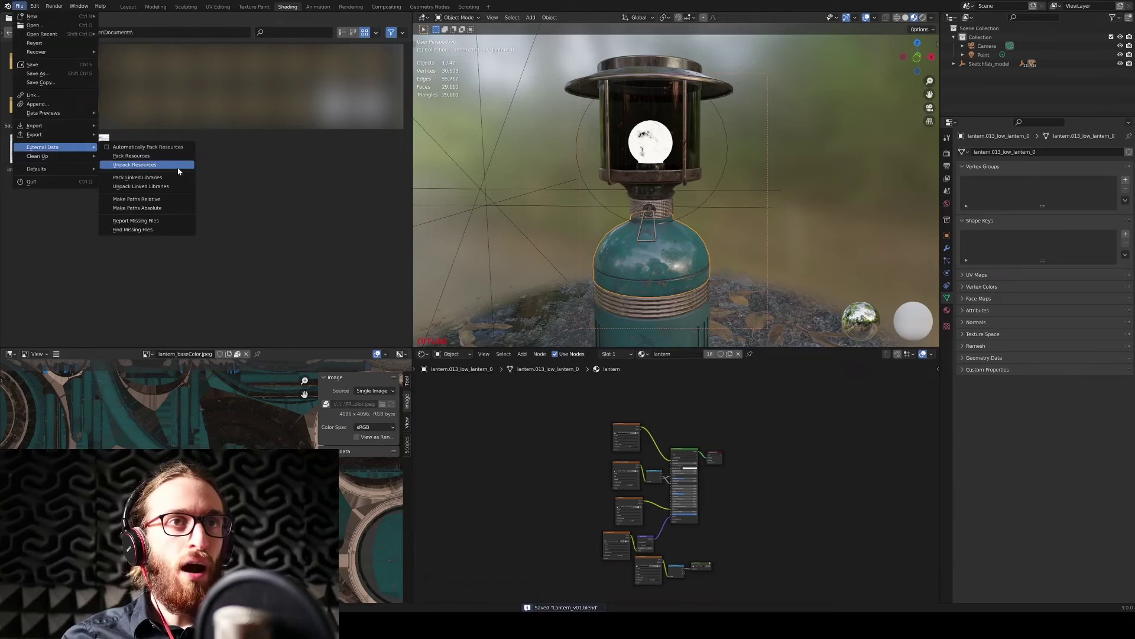
left_click(151, 166)
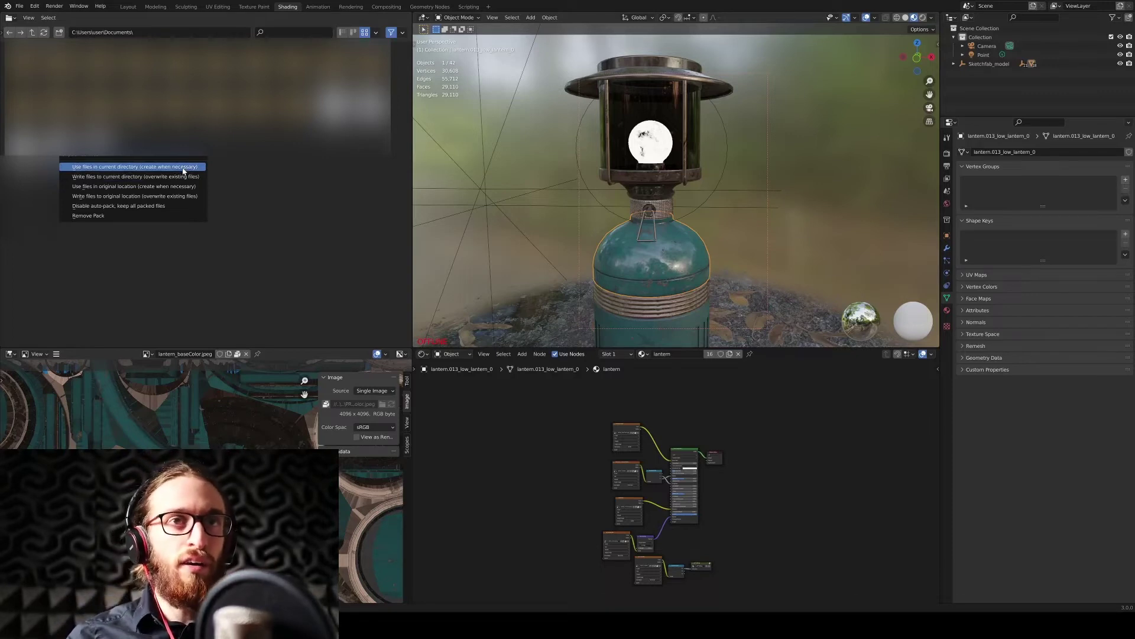
left_click(183, 170)
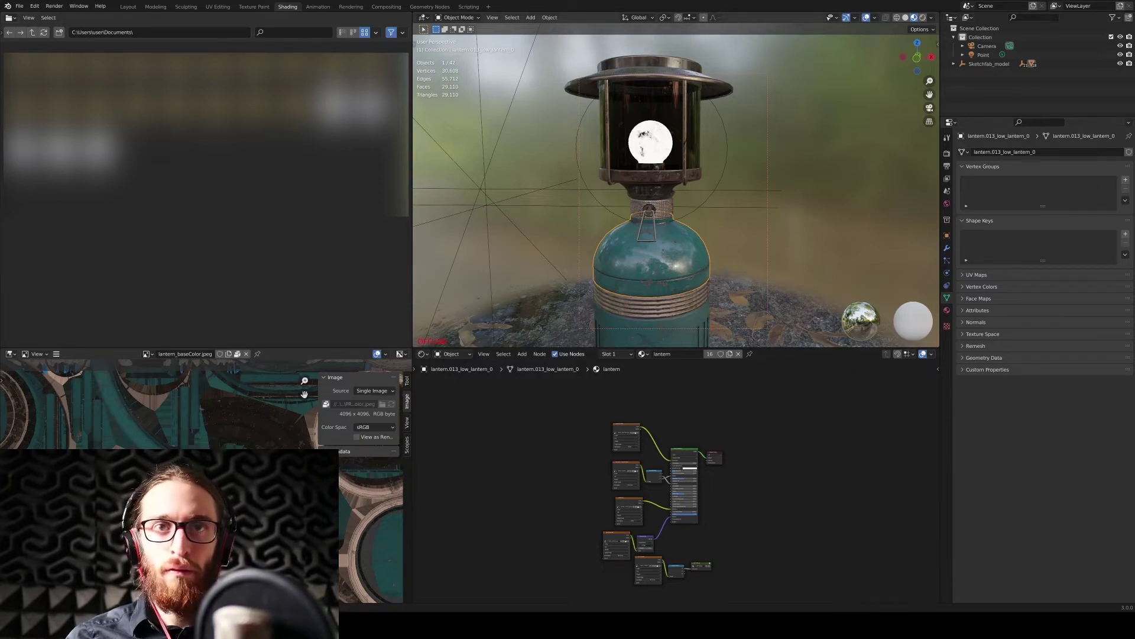
Step: Switch to the textures folder, select all 13 unpacked files, then select the largest PNG
key("alt+Tab")
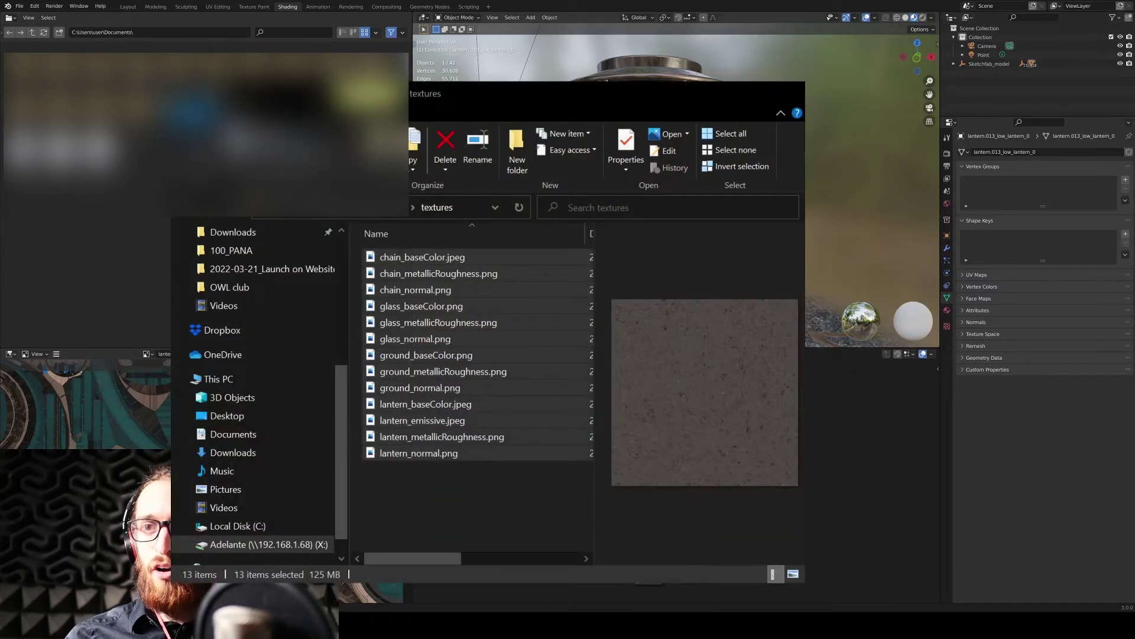
key("ctrl+a")
left_click_drag(409, 558, 543, 564)
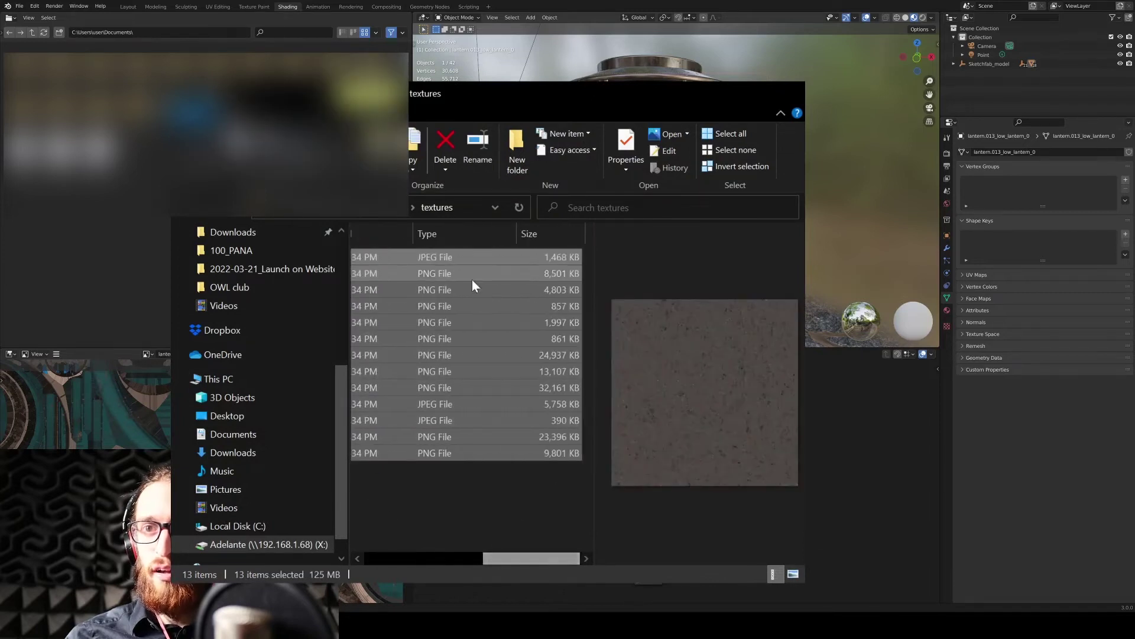
left_click(570, 357)
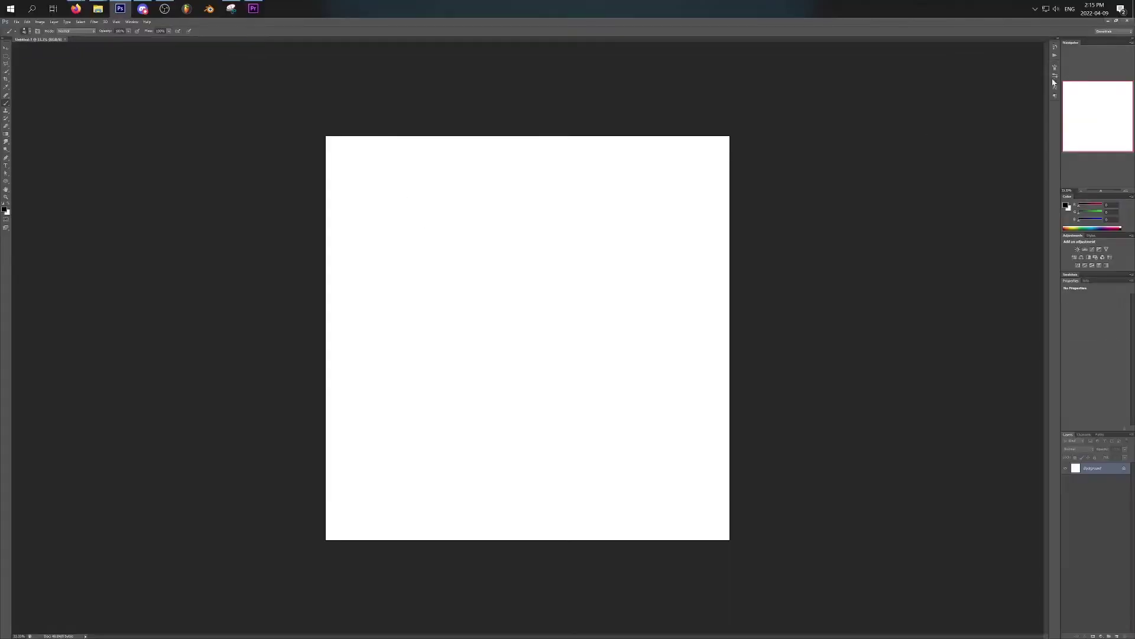
Step: Create a new action named DownRez 50% in the Actions panel and begin recording
left_click(1054, 56)
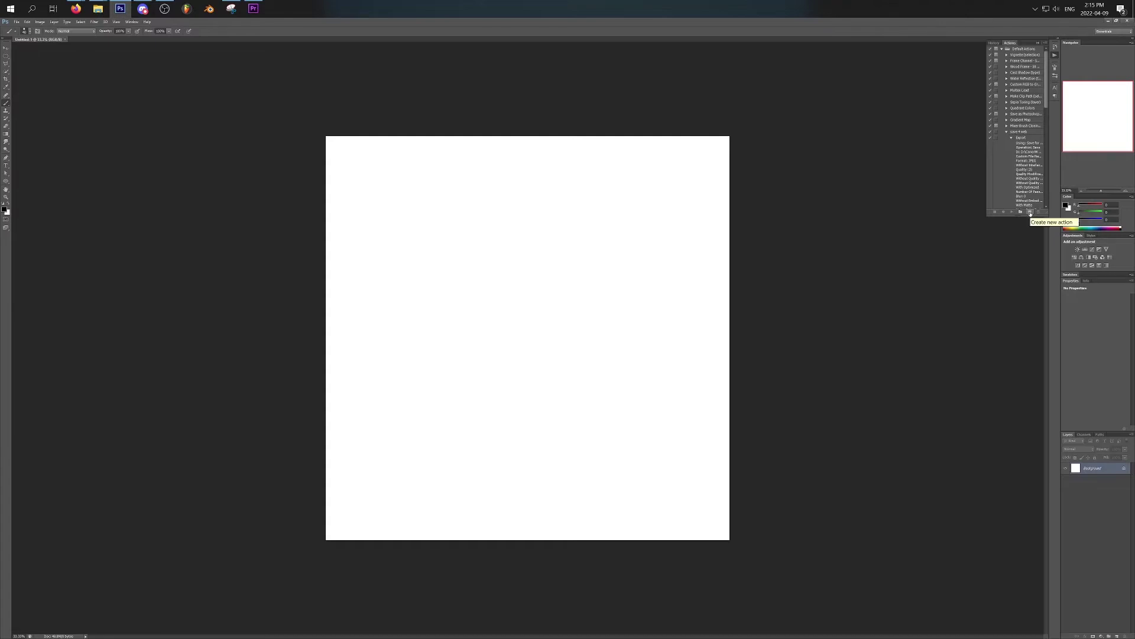
left_click(1031, 214)
type("DownRez 5")
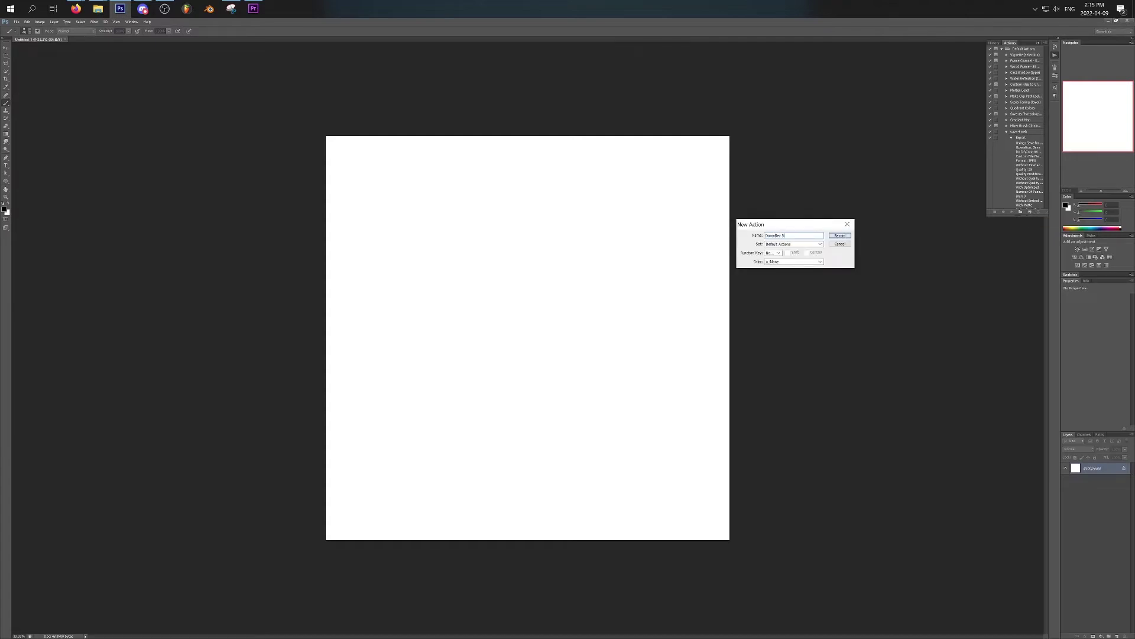
key("Return")
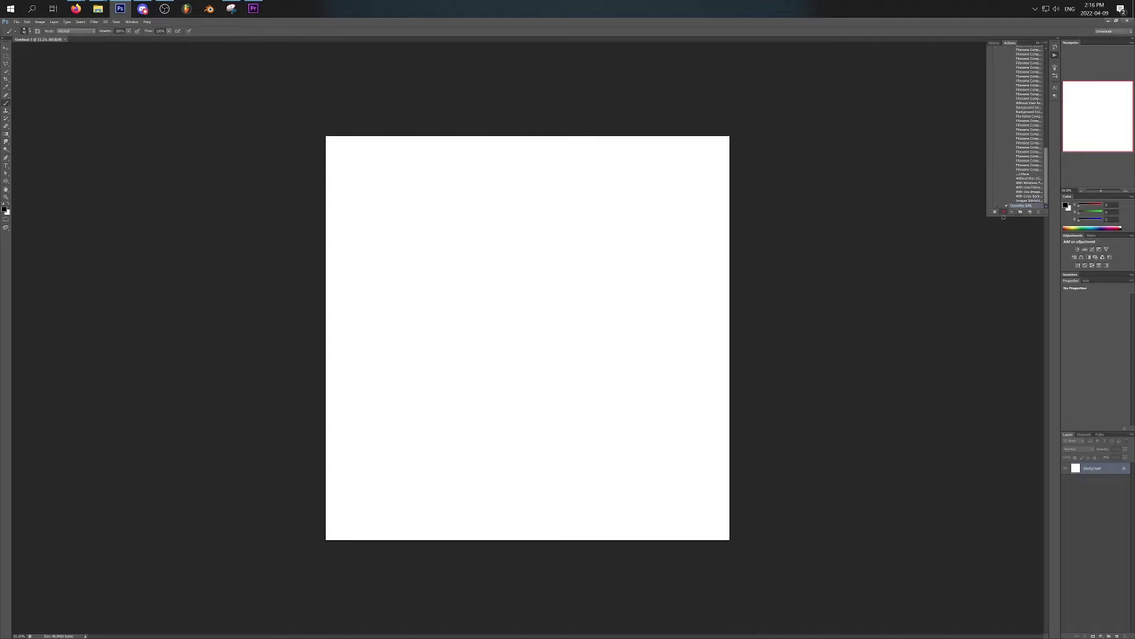
Step: Record an Image Size resize to 50 percent, then stop recording the action
left_click(40, 21)
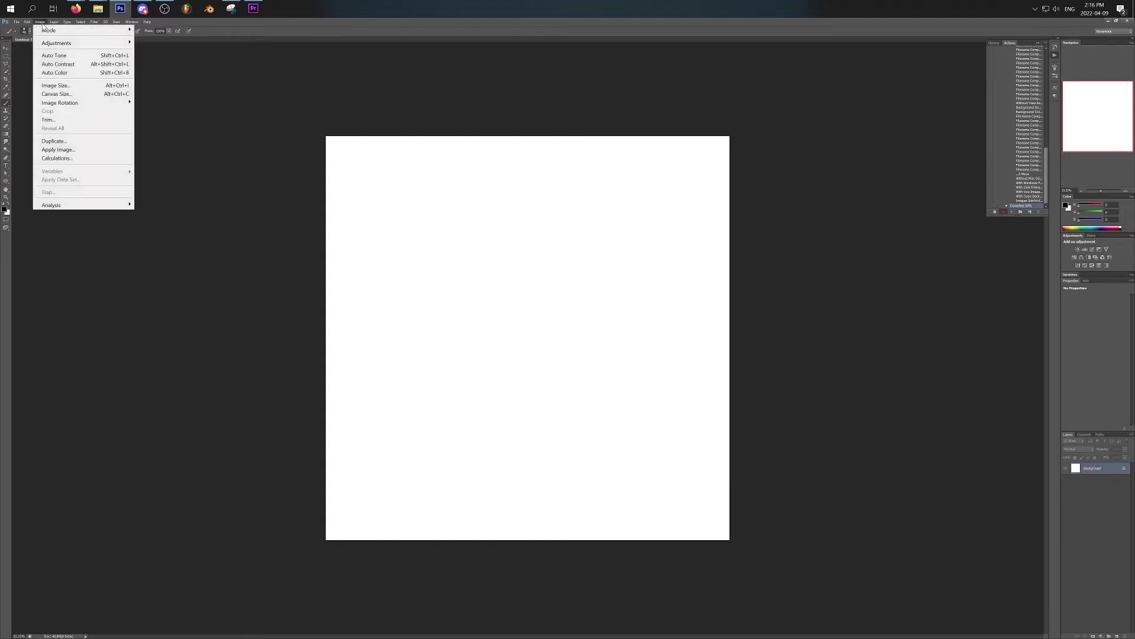
left_click(63, 87)
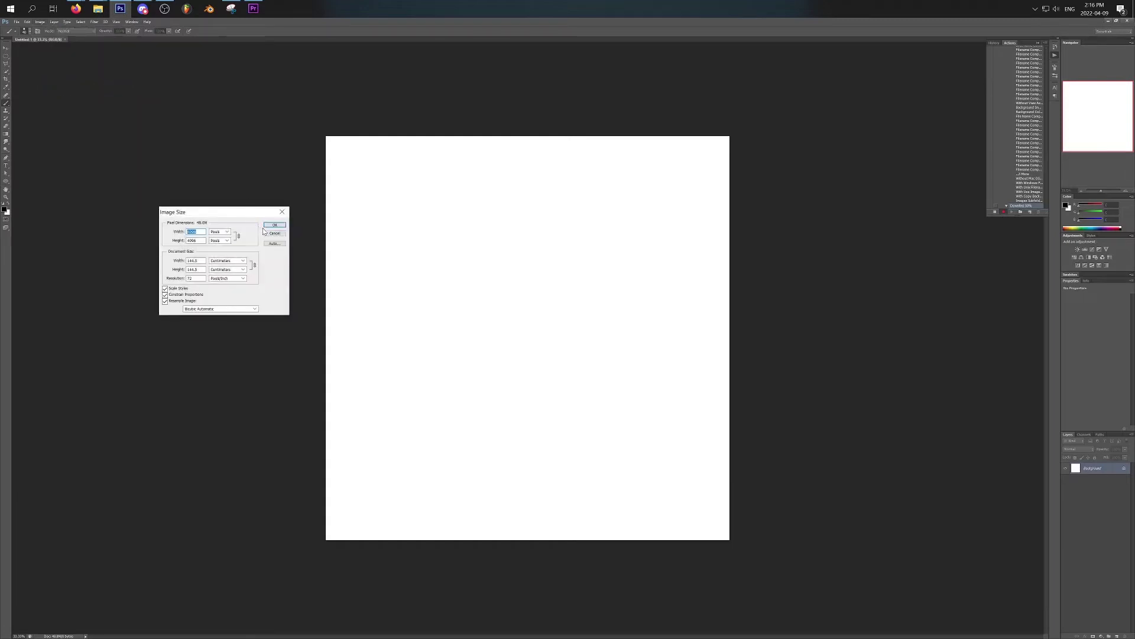
left_click(217, 233)
left_click_drag(227, 213, 546, 286)
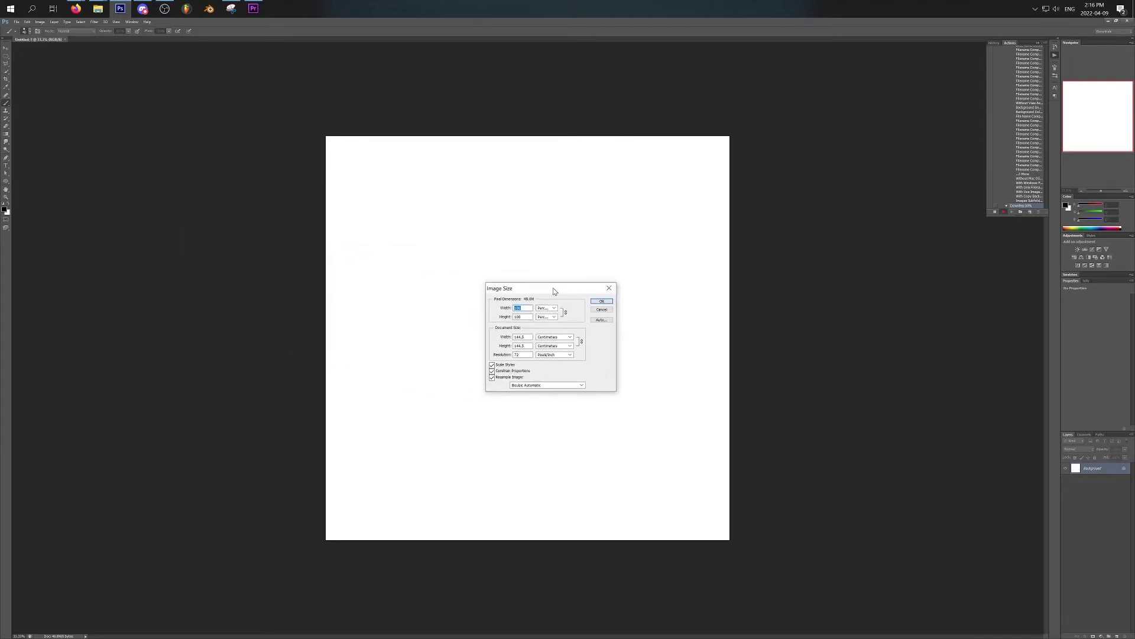
type("50")
key("Return")
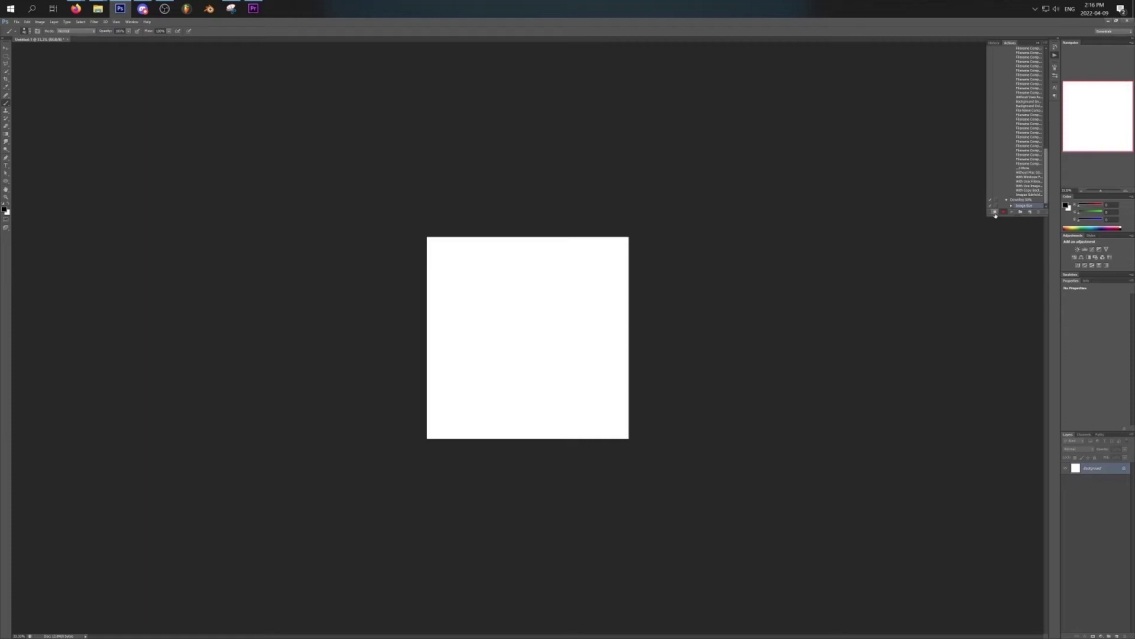
left_click(996, 214)
key("alt+Tab")
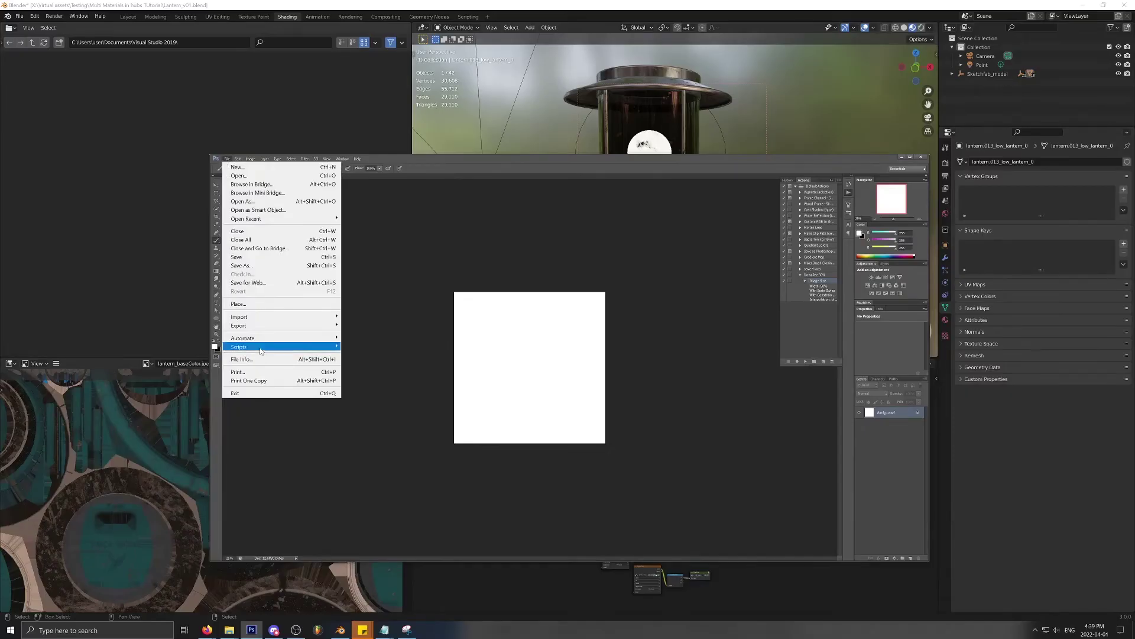
Step: In File > Automate > Batch, pick the DownRez 50% action and the textures source folder
left_click(380, 339)
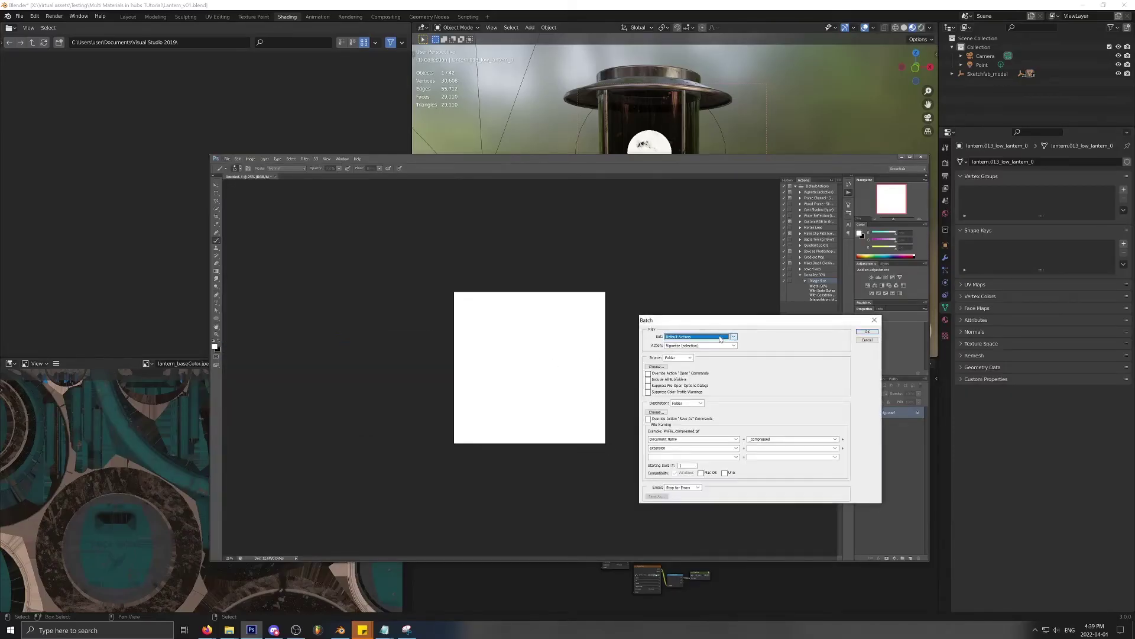
left_click(697, 344)
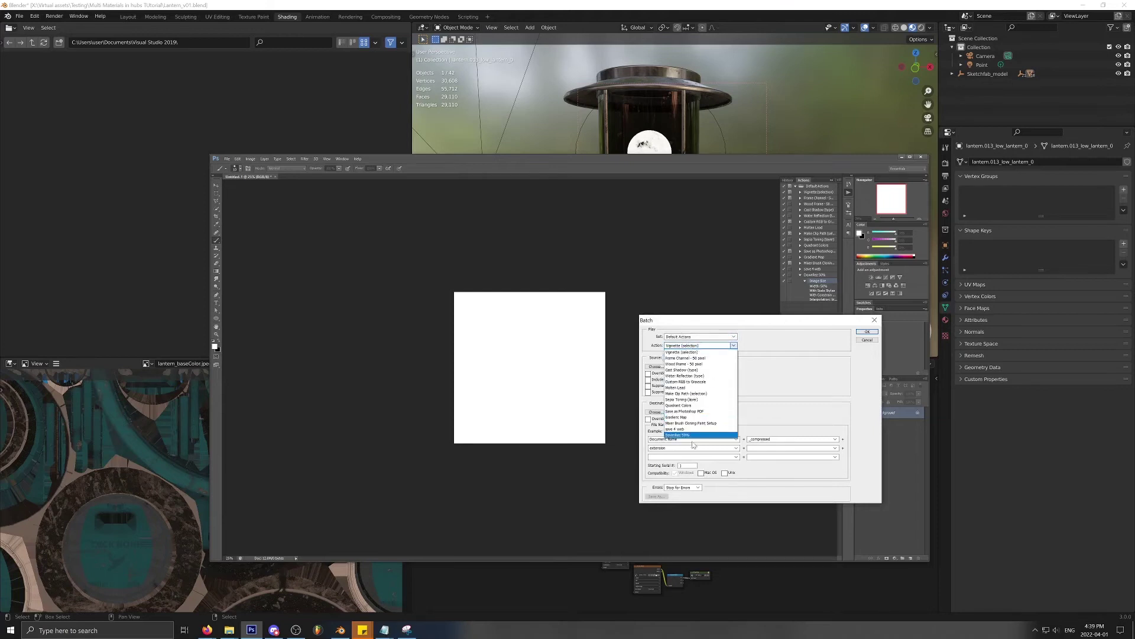
left_click(687, 437)
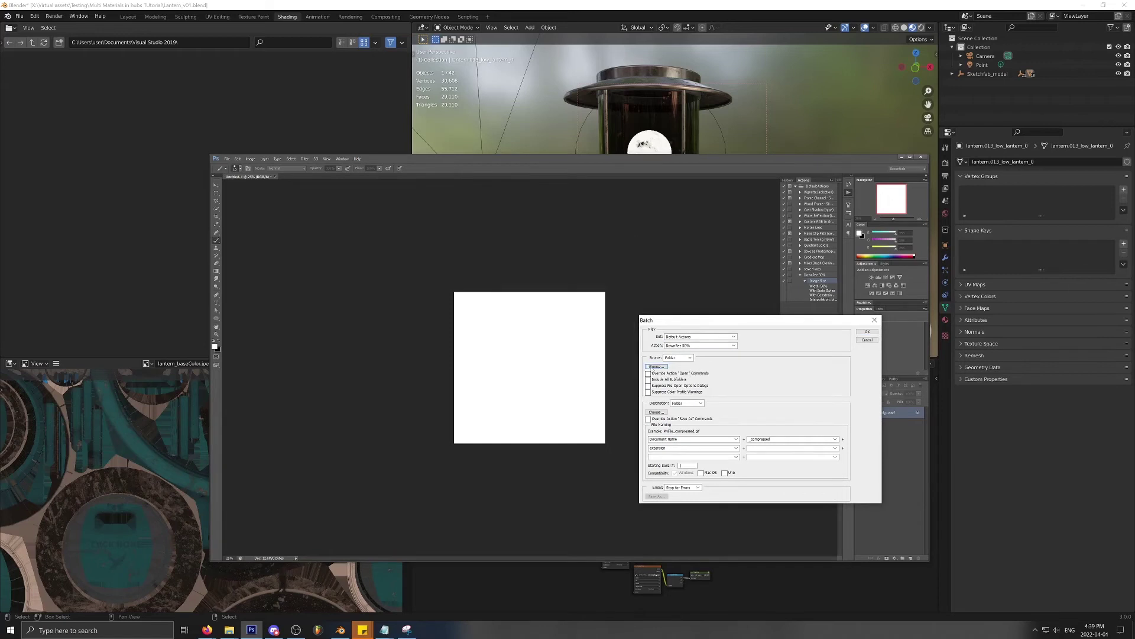
left_click(664, 367)
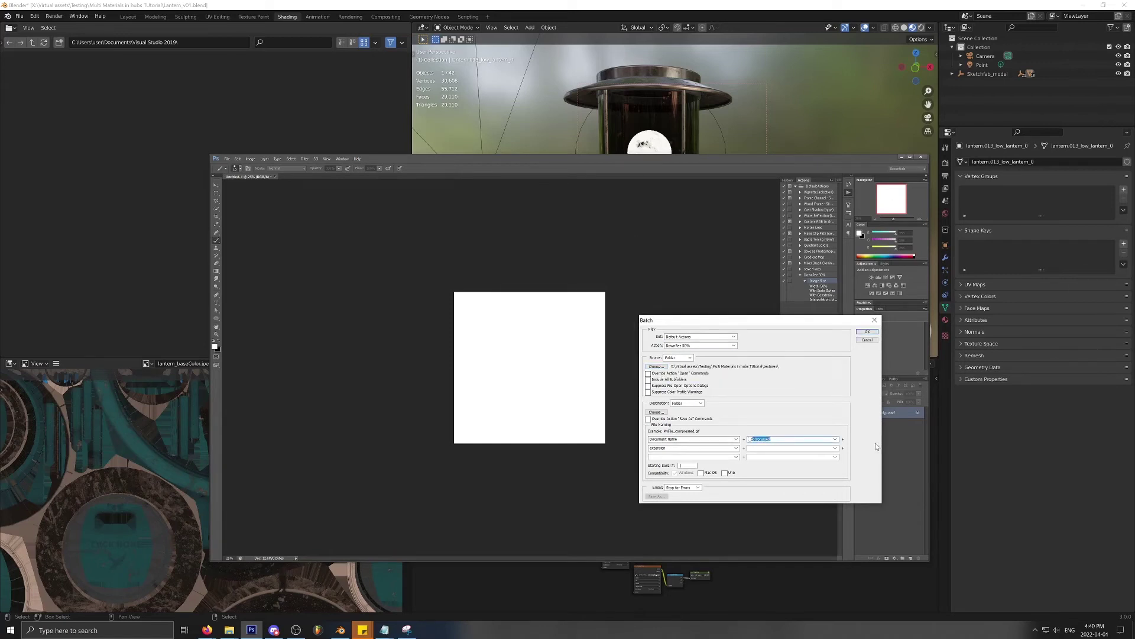
type("_2k")
Step: After the missing-destination warning, choose and confirm a destination folder for the _2k copies
left_click(867, 332)
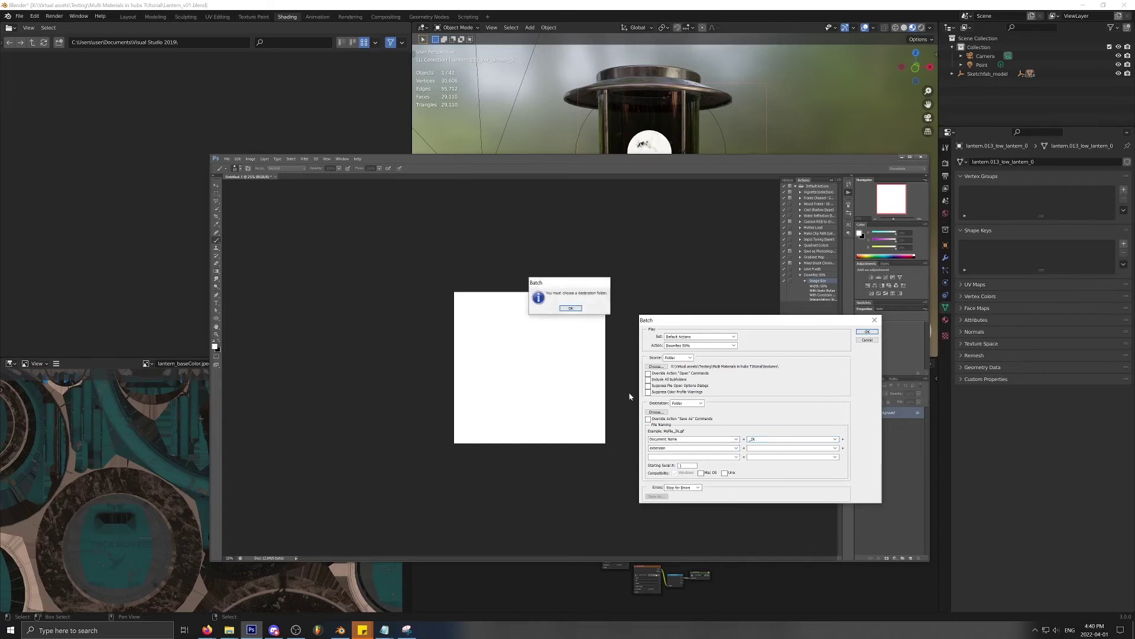
left_click(571, 307)
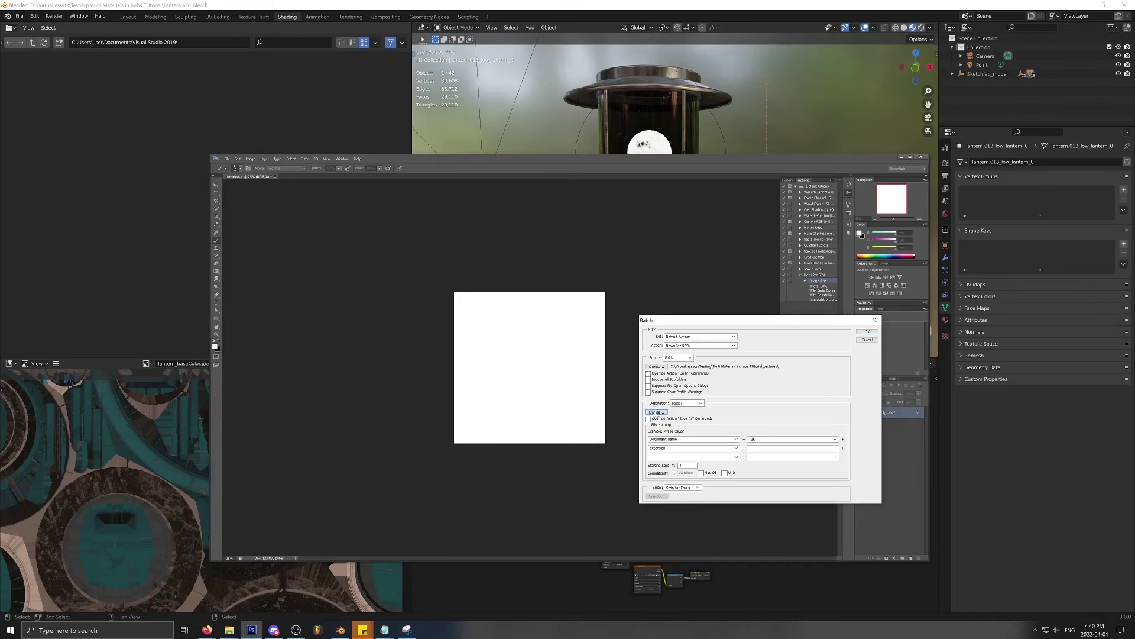
left_click(657, 414)
double_click(547, 371)
Step: Start the batch run and accept the JPEG options for the first resized texture
left_click(867, 333)
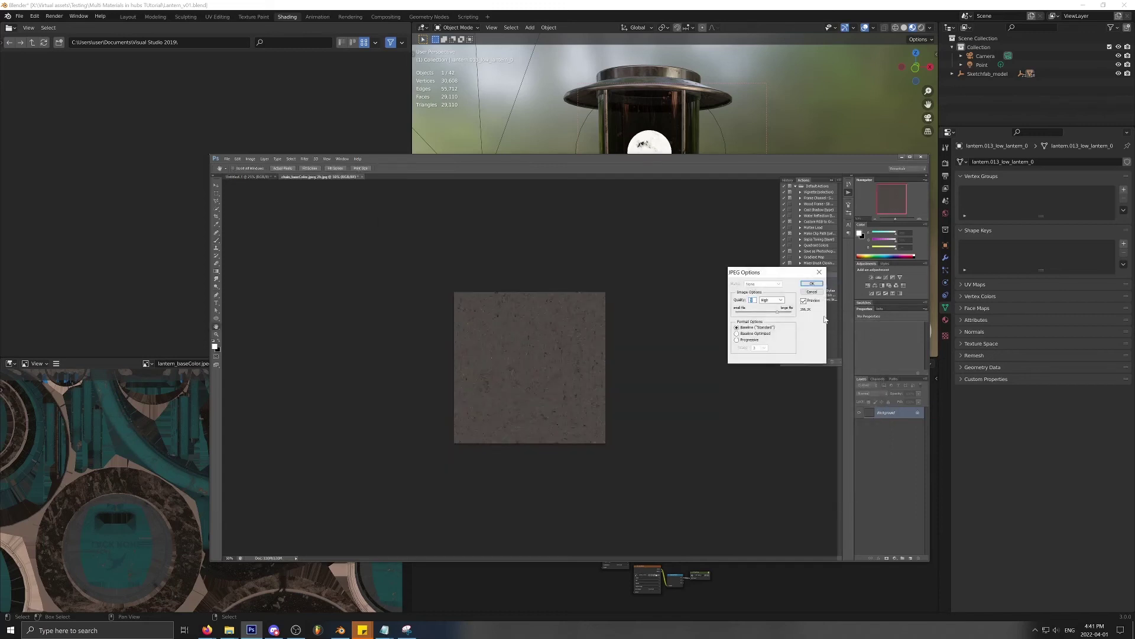
left_click(812, 285)
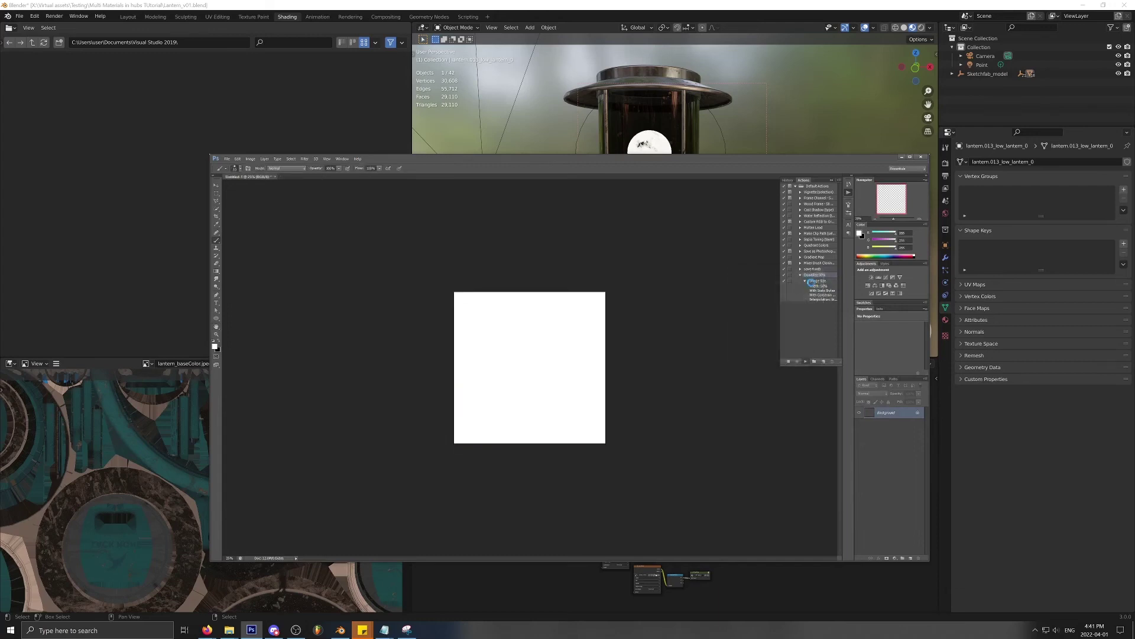